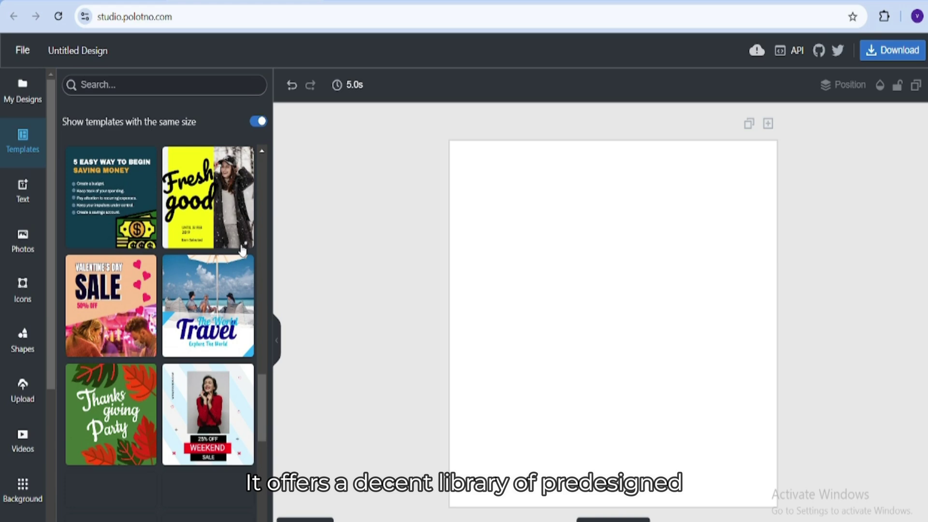
pyautogui.scroll(-3, 241, 250)
pyautogui.scroll(-3, 242, 250)
pyautogui.scroll(-2, 241, 250)
pyautogui.scroll(-3, 242, 250)
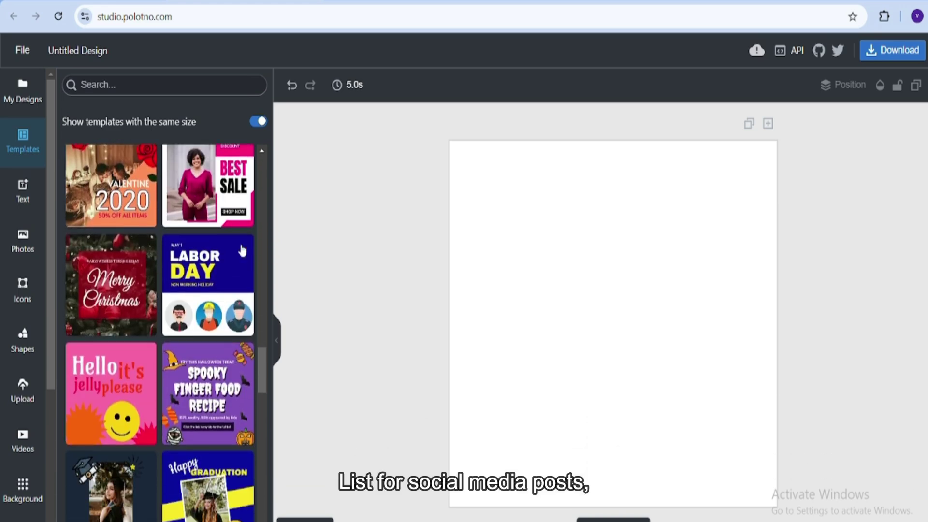
pyautogui.scroll(-3, 241, 250)
pyautogui.scroll(-2, 242, 250)
# Preview the COVID-19 seven steps template, then the purple flyer template, on the page.
pyautogui.click(245, 239)
pyautogui.scroll(-3, 241, 250)
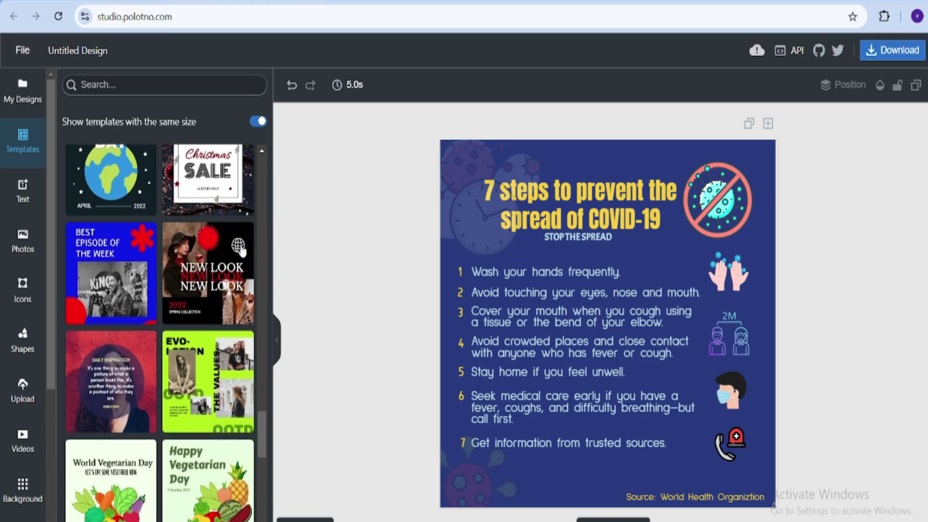
pyautogui.scroll(-3, 241, 250)
pyautogui.click(208, 218)
pyautogui.scroll(2, 236, 255)
pyautogui.scroll(3, 236, 255)
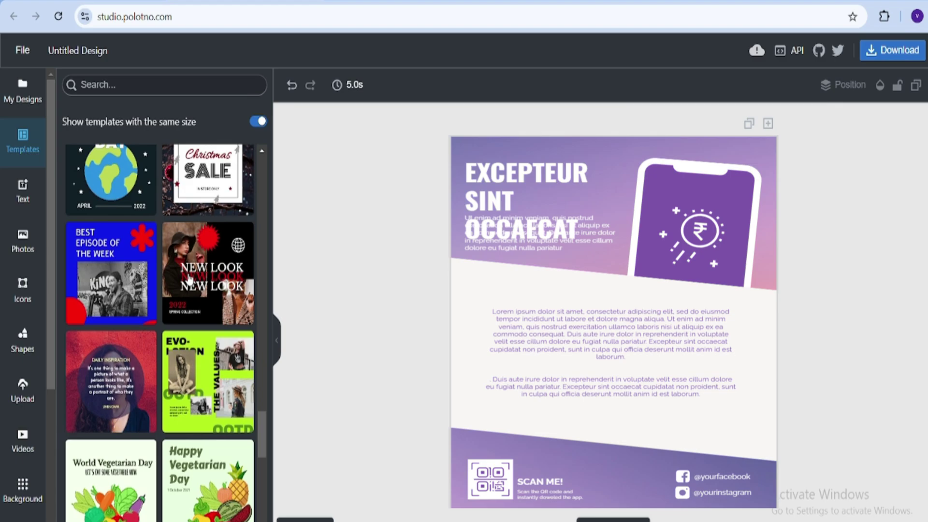
pyautogui.scroll(4, 188, 276)
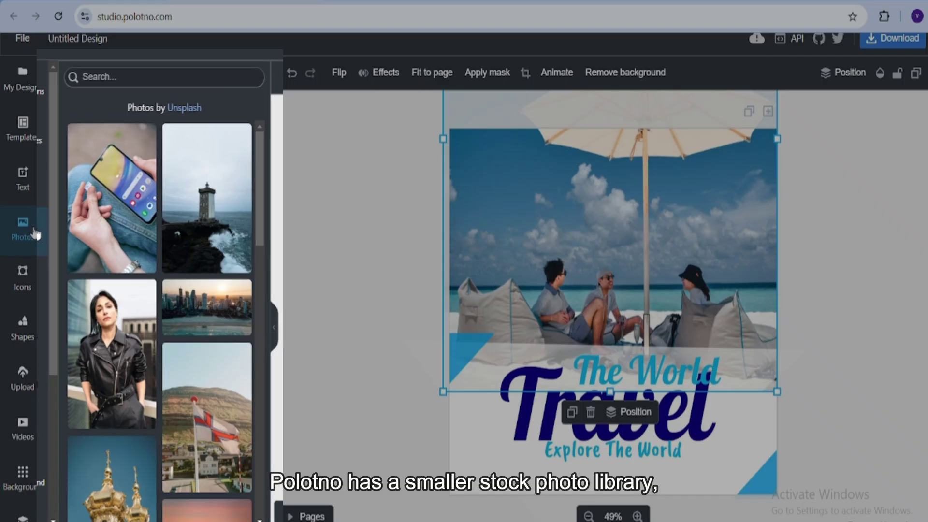
pyautogui.scroll(-5, 221, 197)
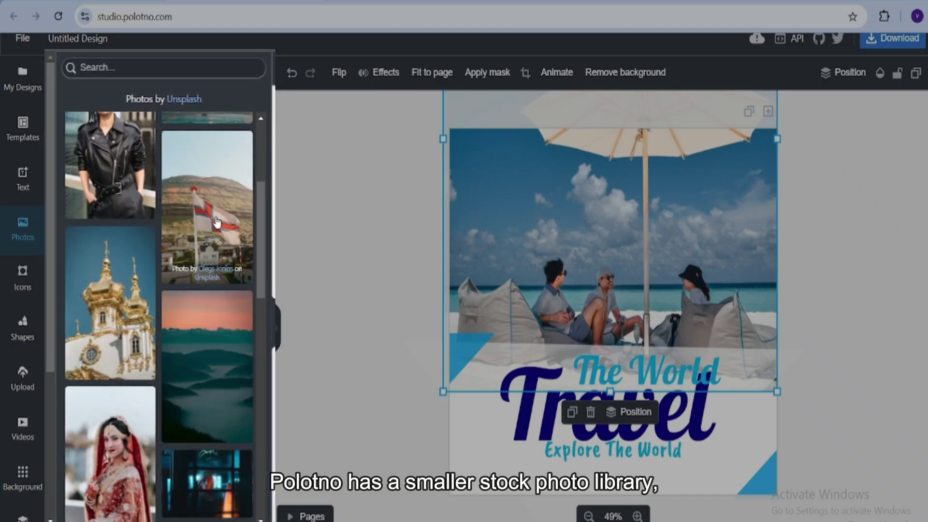
pyautogui.scroll(-5, 218, 254)
pyautogui.scroll(-3, 217, 275)
pyautogui.scroll(-4, 216, 301)
pyautogui.scroll(-4, 215, 301)
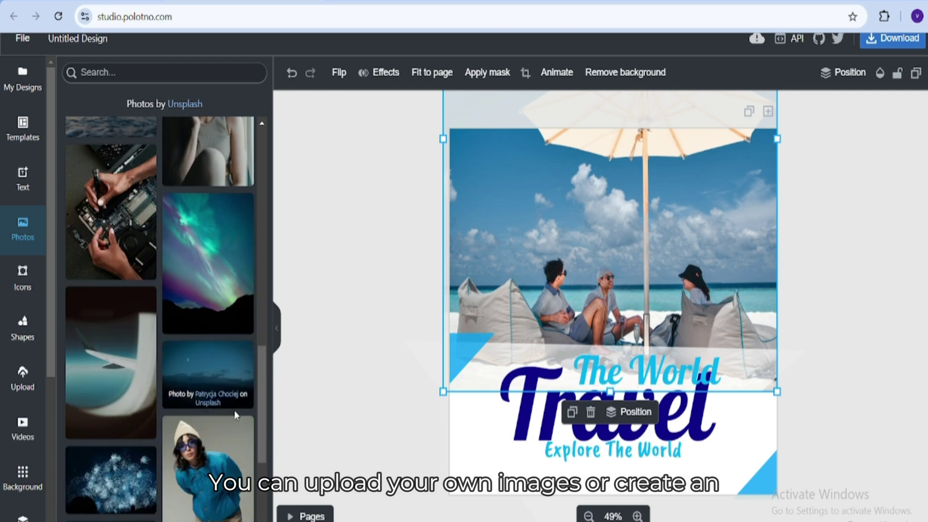
pyautogui.scroll(-3, 215, 300)
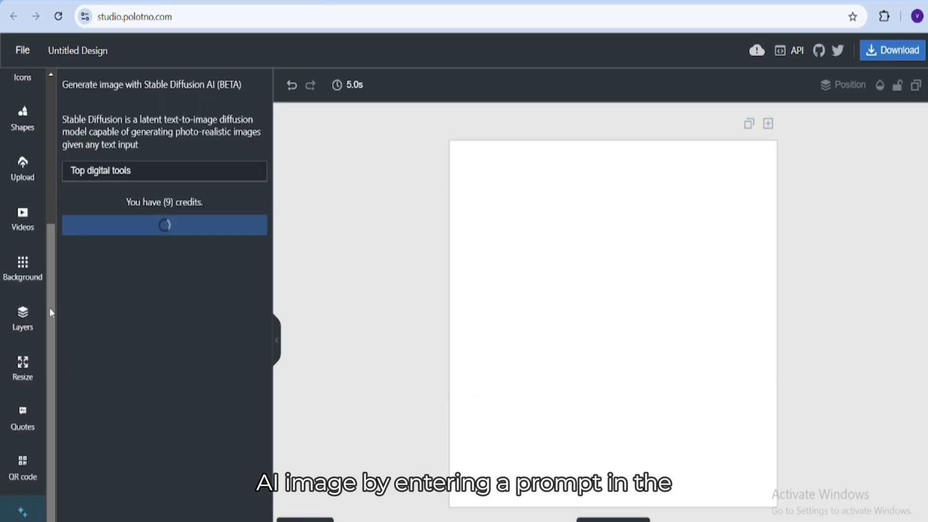
# Place the AI-generated 'Top digital tools' tablet image and enlarge it twice with its handles.
pyautogui.click(136, 414)
pyautogui.moveTo(690, 237); pyautogui.dragTo(779, 114)
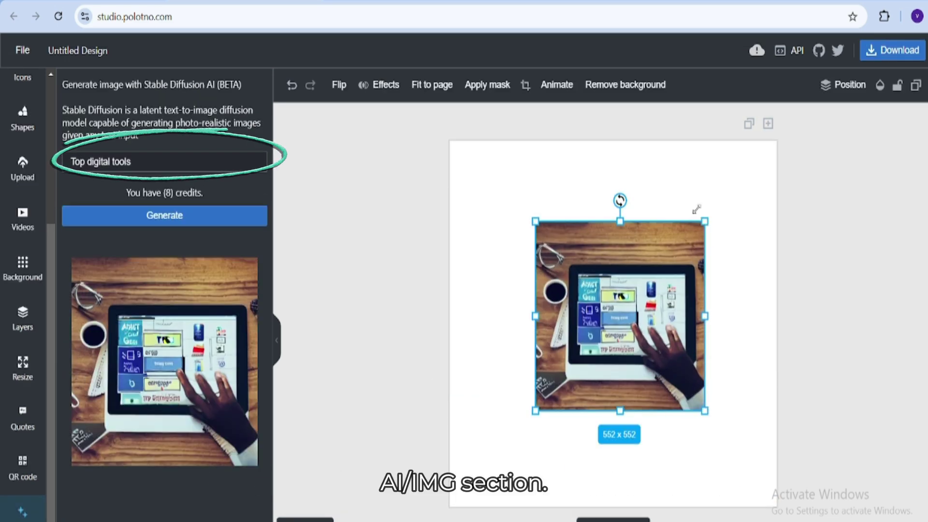
pyautogui.moveTo(534, 411); pyautogui.dragTo(450, 500)
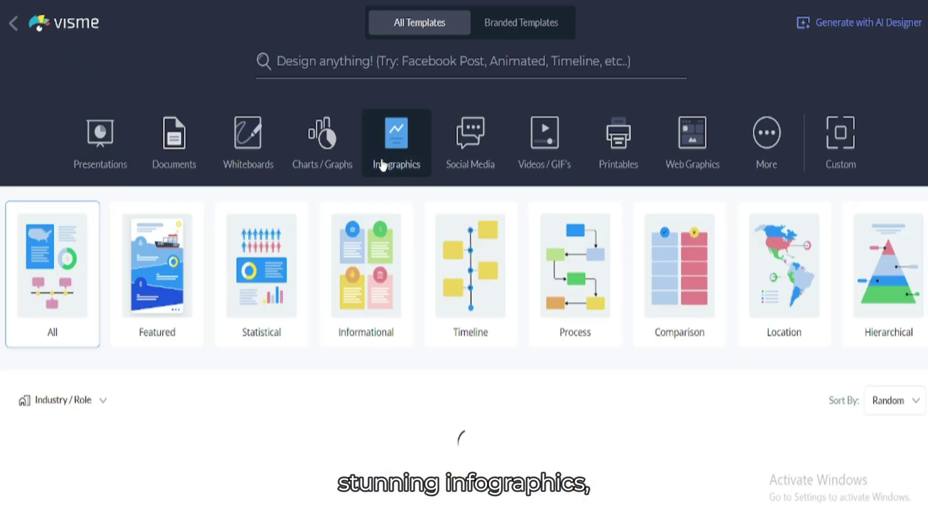
# Show the Presentations templates and accept the AI features terms for text-to-speech.
pyautogui.click(101, 145)
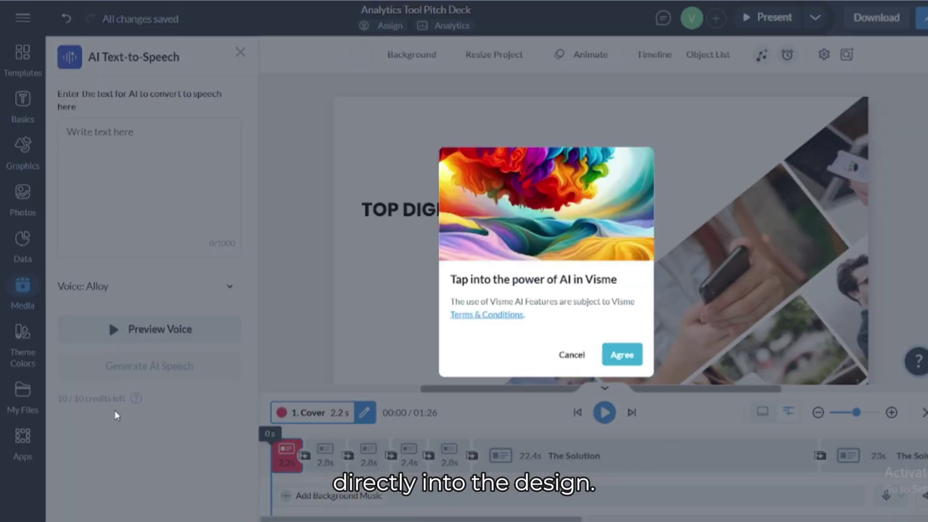
pyautogui.click(622, 355)
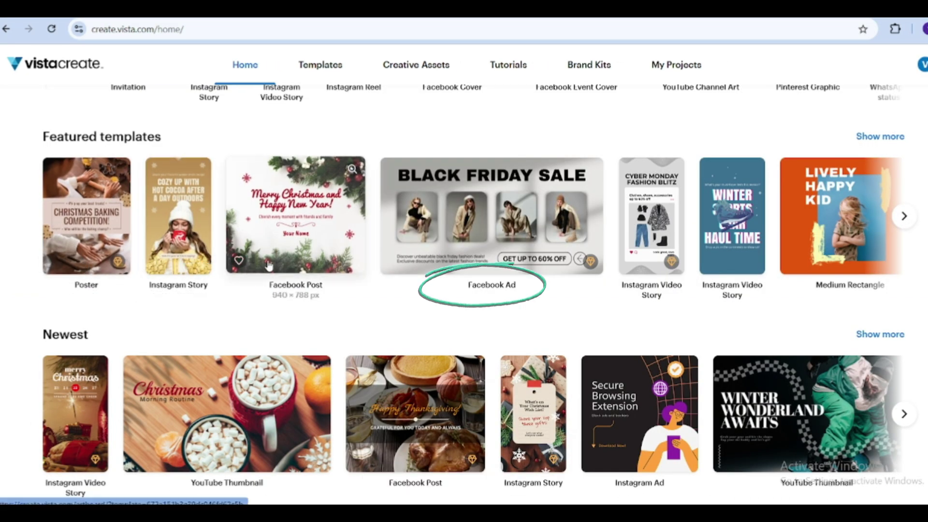
pyautogui.scroll(-3, 268, 267)
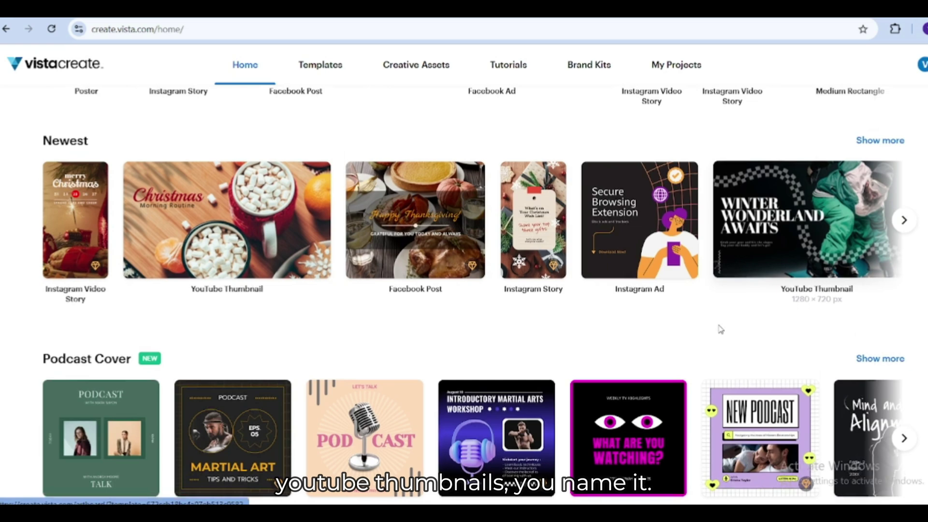
pyautogui.scroll(-3, 364, 298)
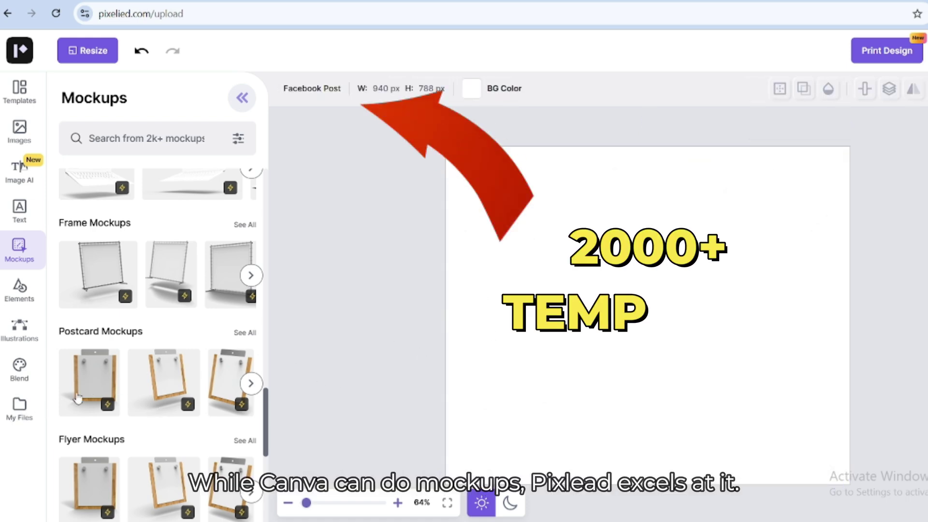
pyautogui.scroll(-3, 118, 406)
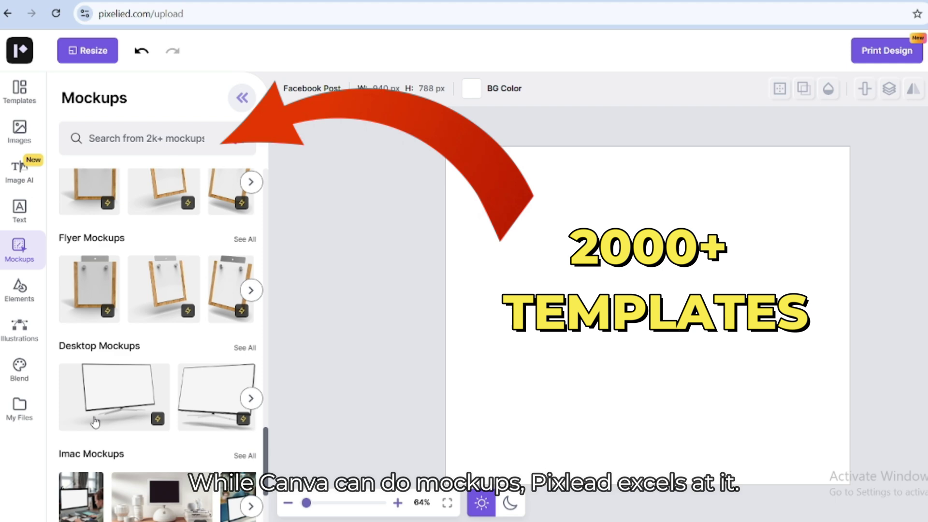
pyautogui.scroll(-2, 95, 422)
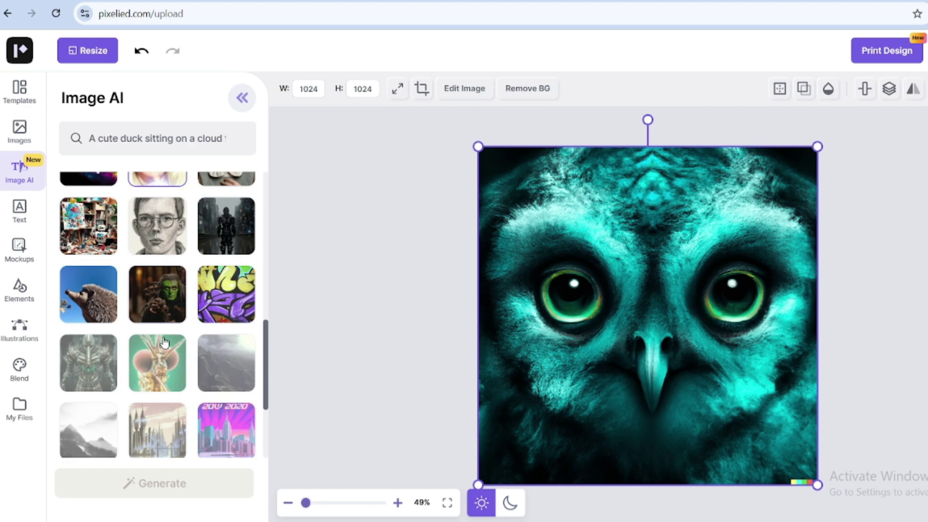
pyautogui.scroll(-5, 153, 336)
pyautogui.scroll(-5, 154, 335)
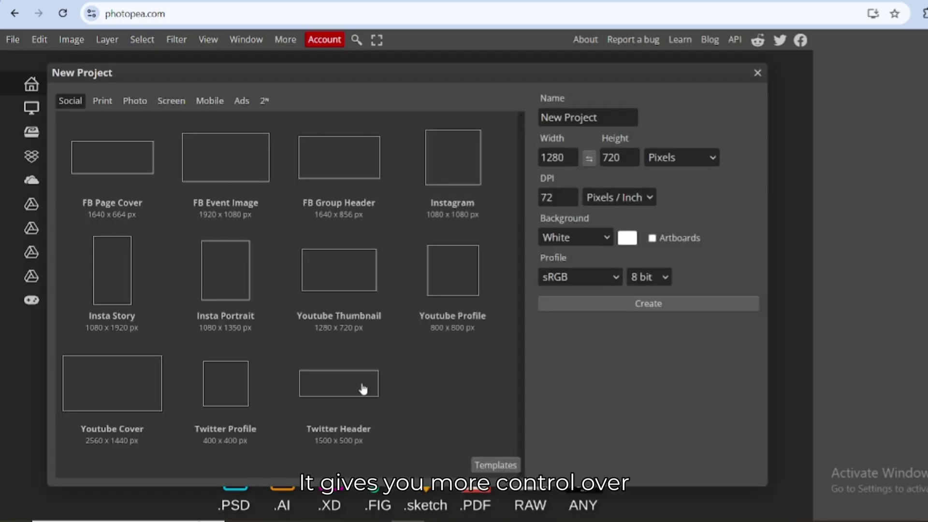
# Show Photopea's ready-made project templates in the New Project dialog.
pyautogui.click(496, 465)
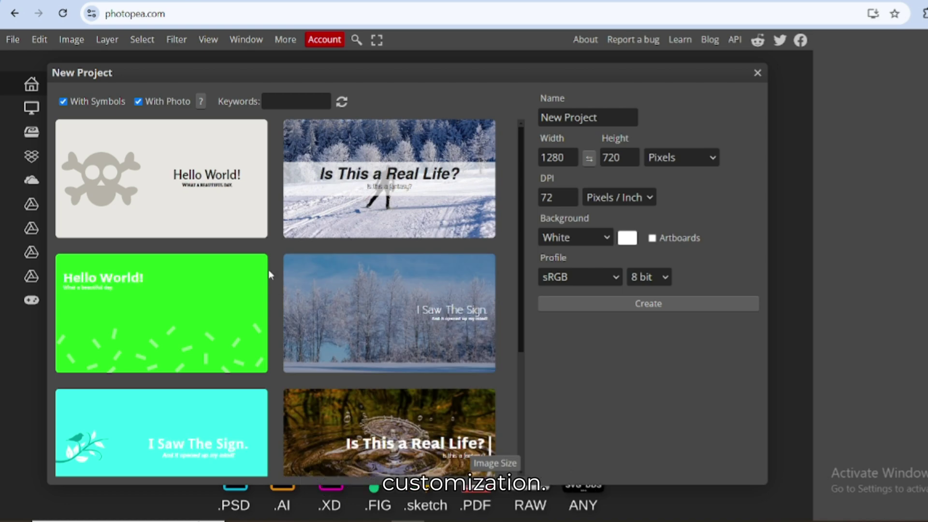
pyautogui.scroll(-2, 268, 269)
pyautogui.scroll(-3, 272, 280)
pyautogui.scroll(-3, 273, 281)
pyautogui.scroll(-3, 275, 289)
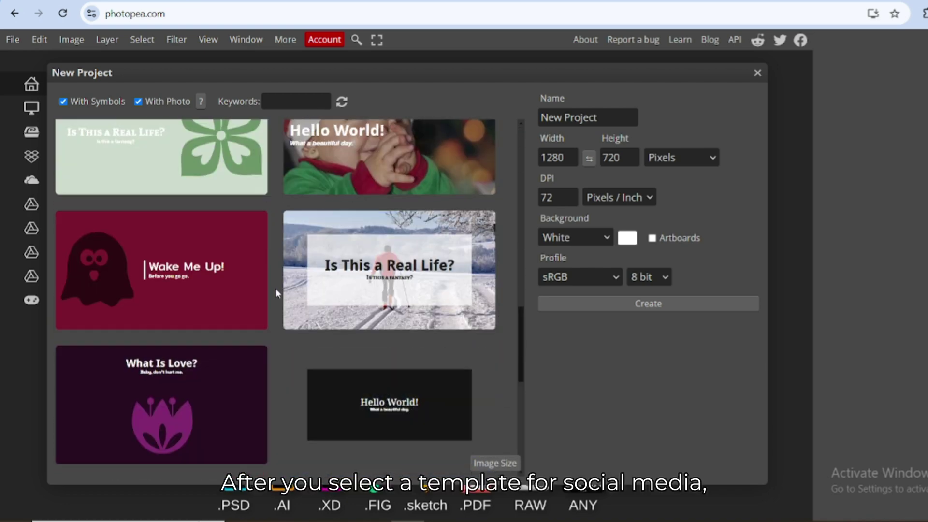
pyautogui.scroll(-3, 275, 291)
pyautogui.scroll(-3, 276, 291)
pyautogui.scroll(-3, 281, 298)
pyautogui.scroll(-2, 281, 298)
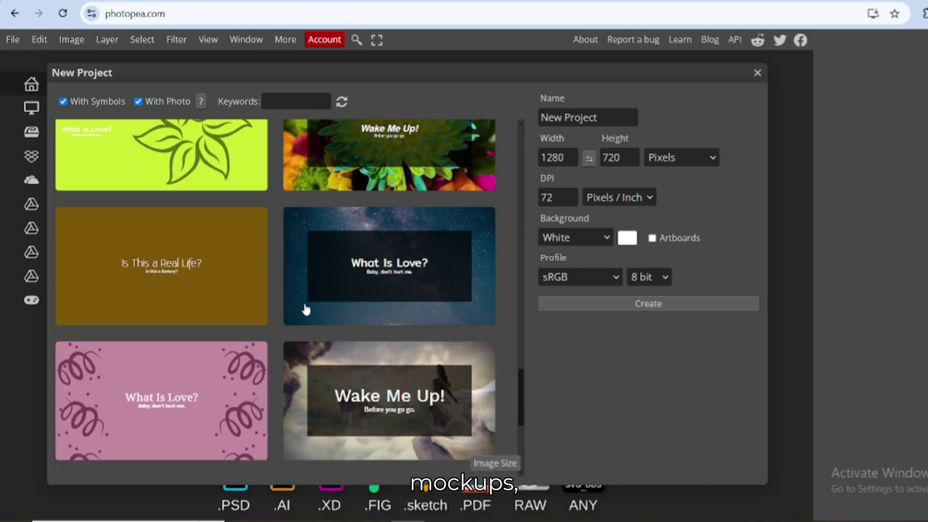
pyautogui.scroll(-2, 345, 306)
pyautogui.scroll(-4, 346, 312)
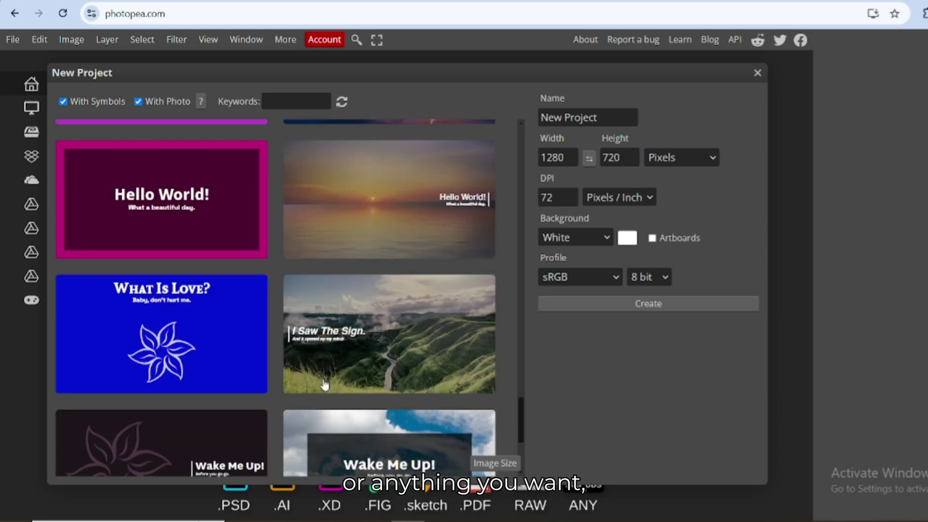
pyautogui.scroll(-4, 333, 363)
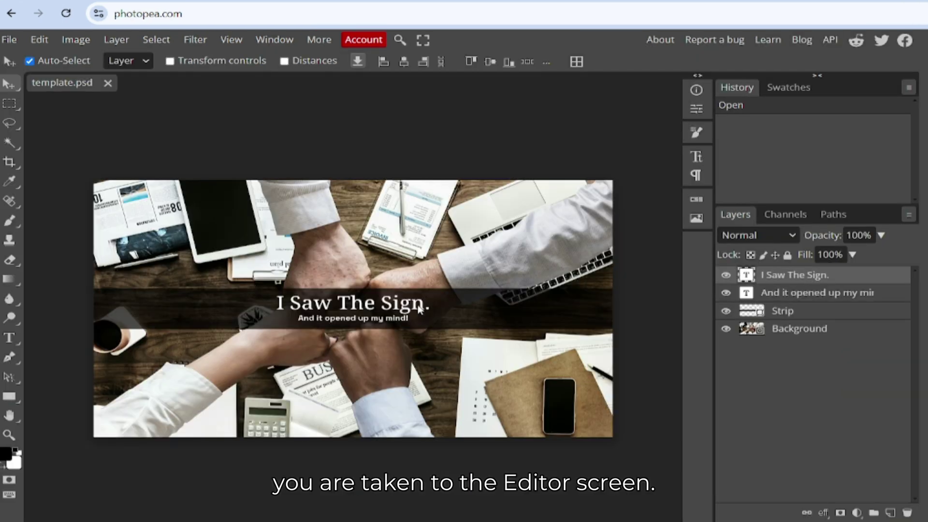
# Retype the 'I Saw The Sign.' heading as TOP DIGITAL TOOLS and delete the final period.
pyautogui.doubleClick(419, 308)
pyautogui.click(420, 308)
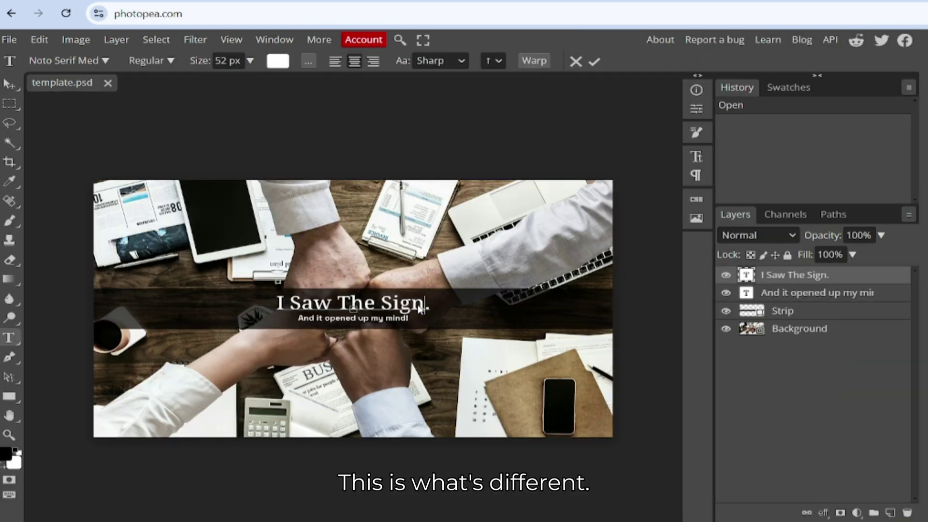
pyautogui.press('BackSpace')
pyautogui.press('BackSpace')
pyautogui.press('BackSpace')
pyautogui.press('BackSpace')
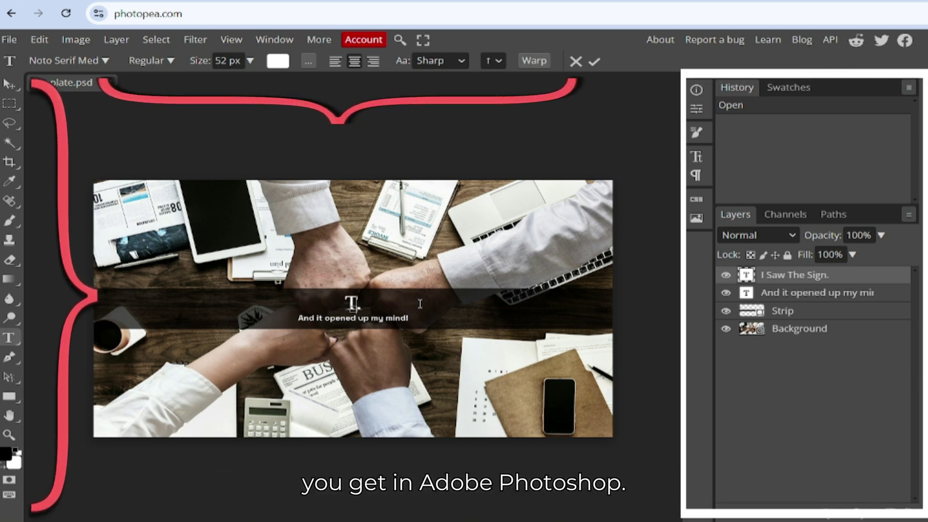
pyautogui.write('TOP DIG')
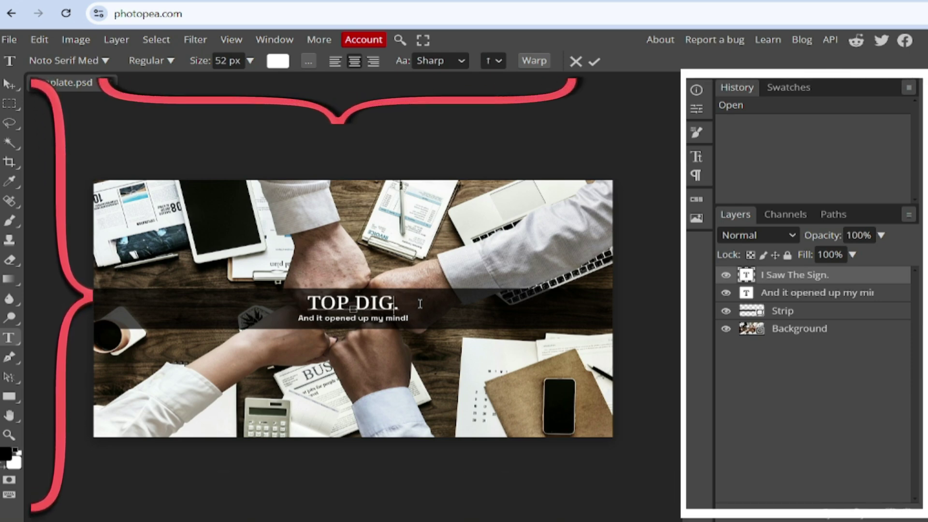
pyautogui.write('ITAL TO')
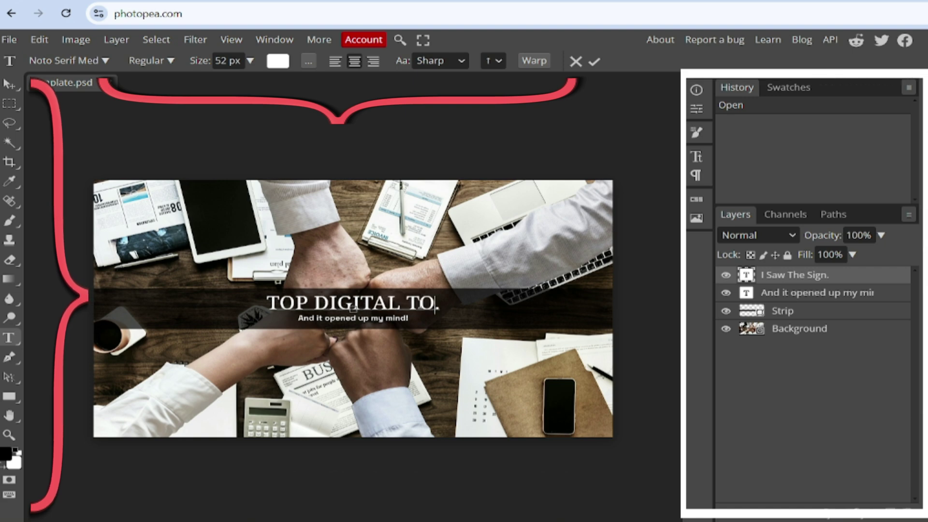
pyautogui.write('OLS')
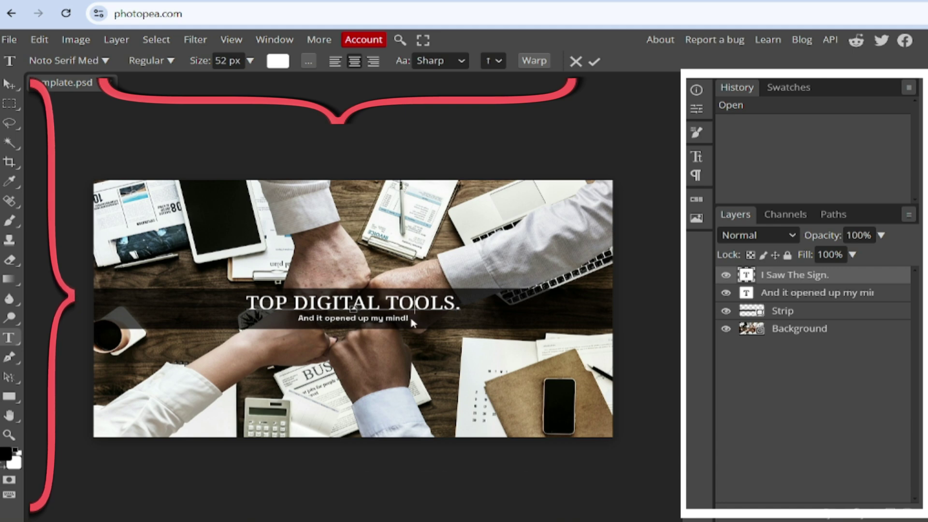
pyautogui.doubleClick(410, 311)
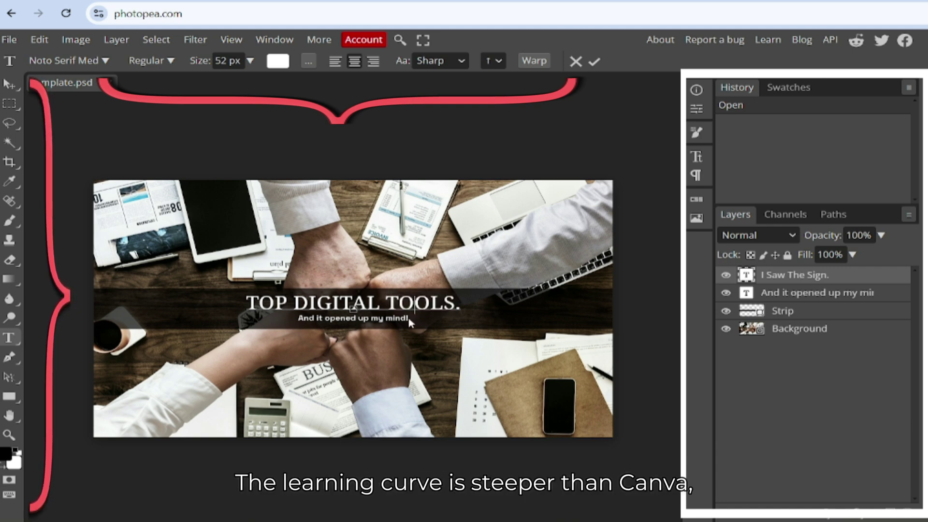
pyautogui.click(462, 301)
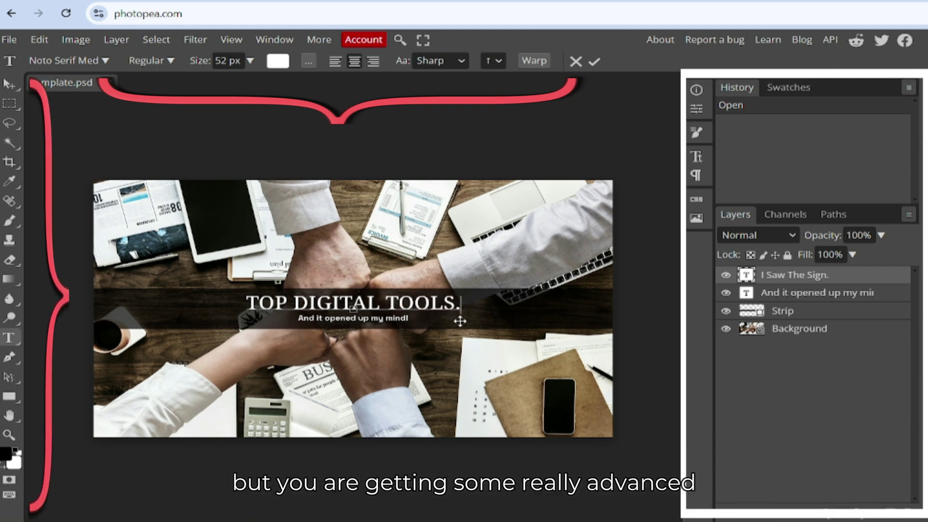
pyautogui.press('BackSpace')
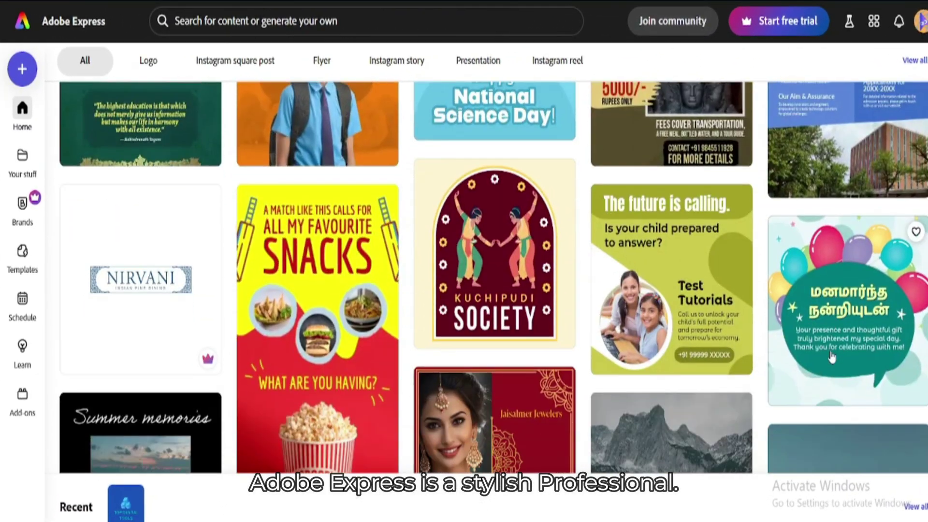
pyautogui.scroll(-3, 831, 356)
pyautogui.scroll(-3, 832, 355)
pyautogui.scroll(-3, 831, 355)
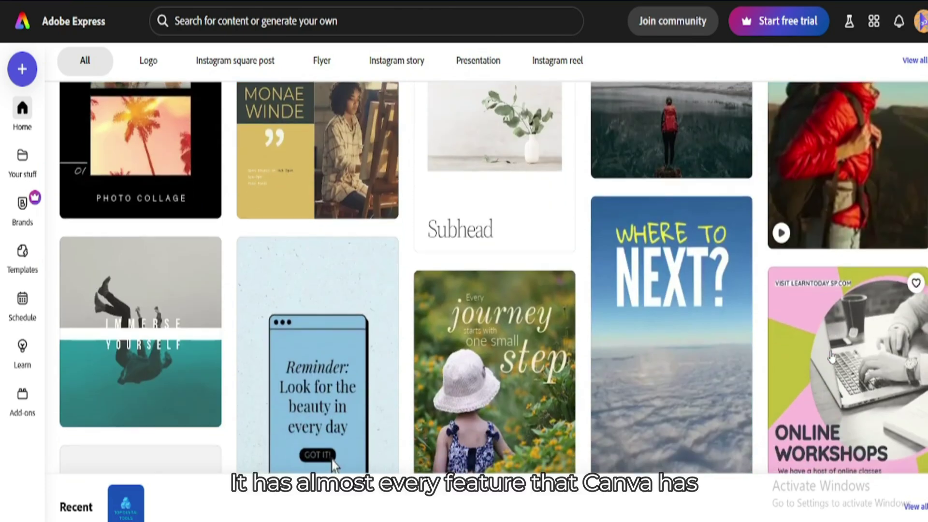
pyautogui.scroll(-3, 832, 355)
pyautogui.scroll(-3, 832, 356)
pyautogui.scroll(-3, 831, 355)
pyautogui.scroll(-2, 832, 355)
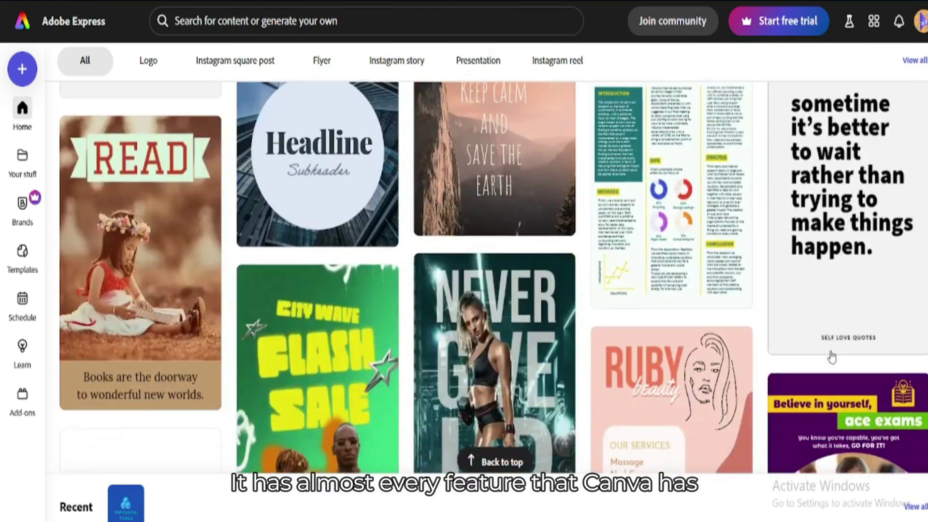
pyautogui.scroll(-3, 831, 355)
pyautogui.scroll(3, 831, 356)
pyautogui.scroll(3, 832, 355)
# Open the Schedule content calendar from the left sidebar.
pyautogui.click(22, 304)
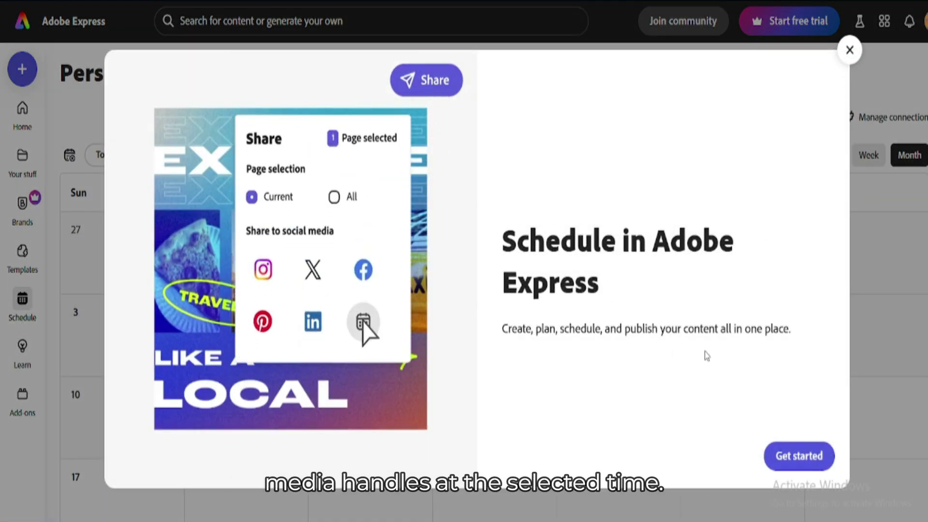
# Dismiss the scheduling introduction and create a new brand named TOP DIGITAL TOOLS.
pyautogui.click(799, 455)
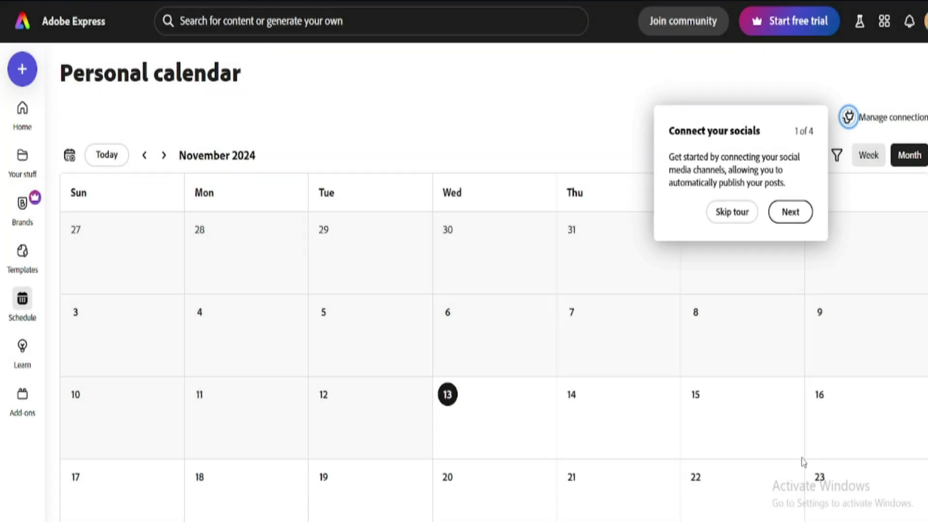
pyautogui.click(520, 453)
pyautogui.write('TOP D')
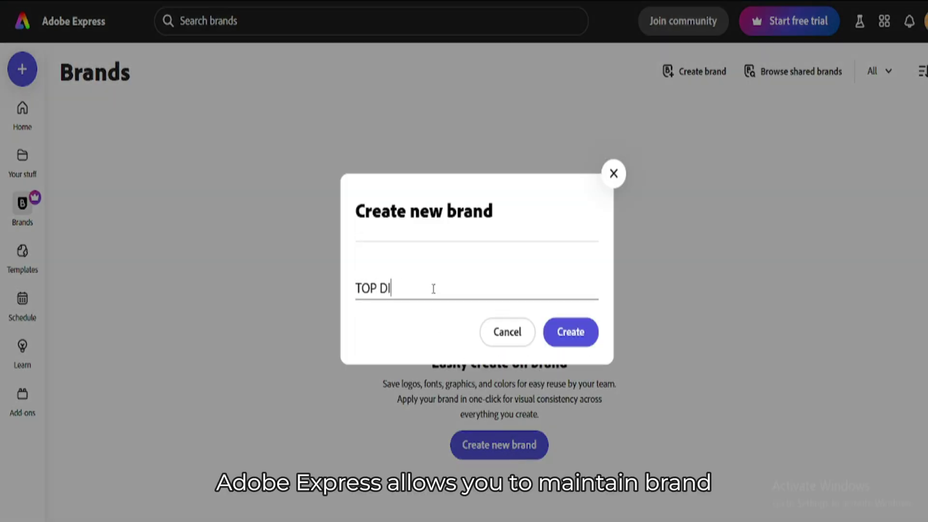
pyautogui.write('GITAL')
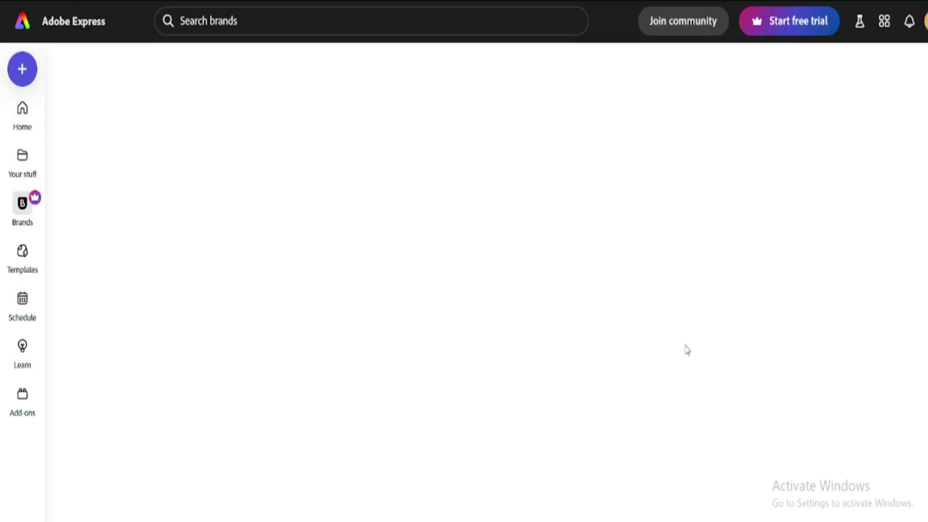
pyautogui.scroll(-1, 406, 464)
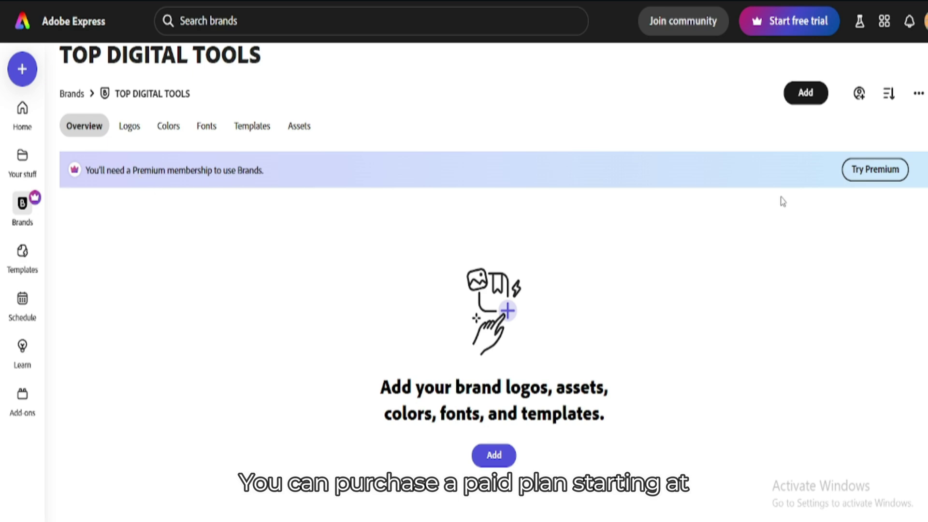
# View the Premium free-trial offer, close it, and go to Your stuff.
pyautogui.click(874, 168)
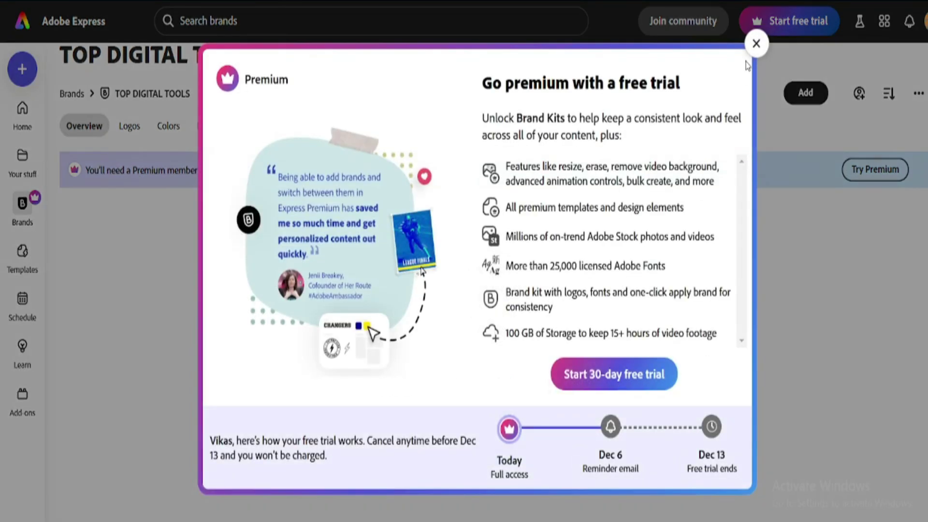
pyautogui.click(757, 44)
pyautogui.click(22, 160)
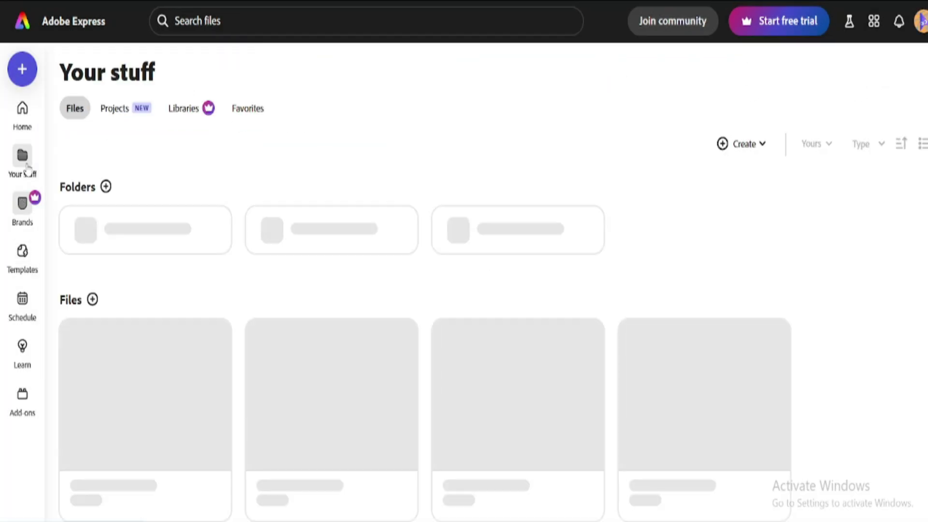